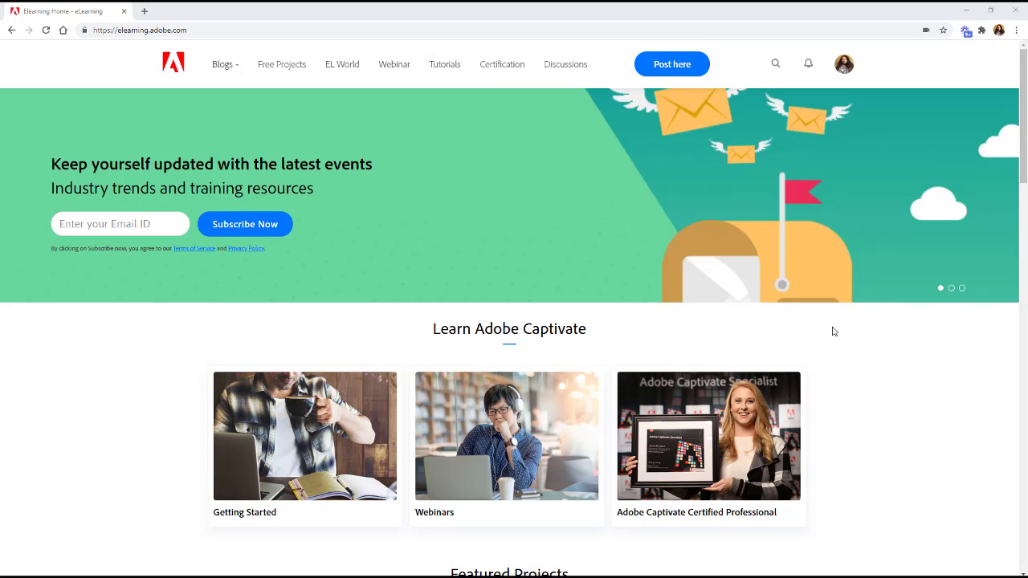
- Go to Discussions and open the 'Can you use variables…' post about pulling data into Captivate
click(568, 73)
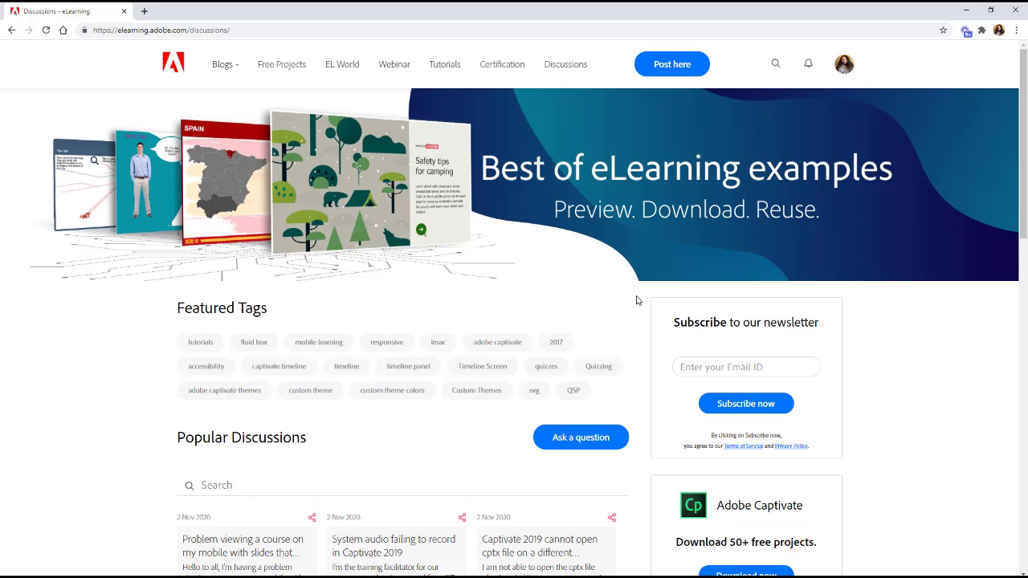
scroll(567, 300, down, 3)
scroll(568, 300, down, 2)
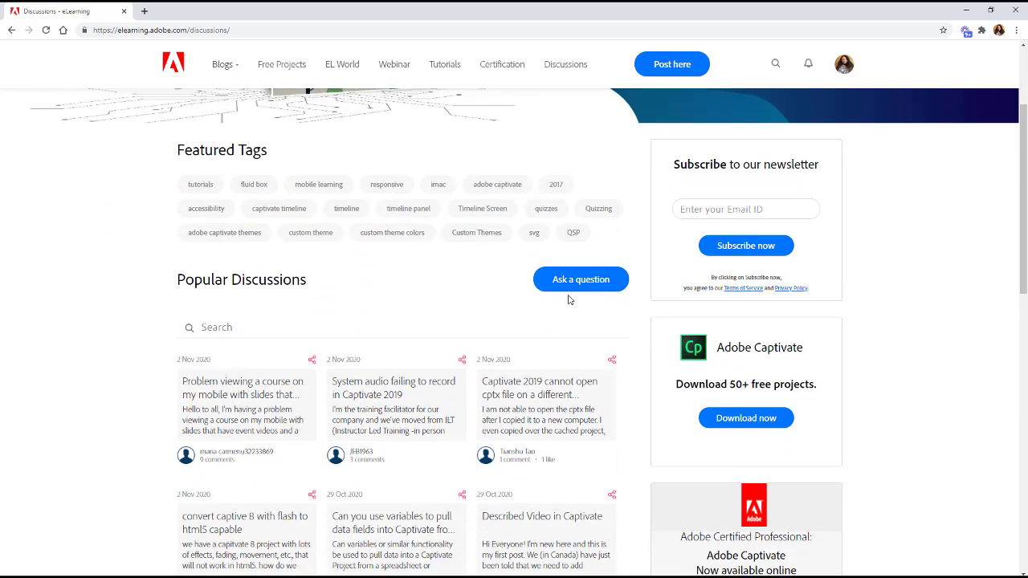
scroll(607, 306, down, 2)
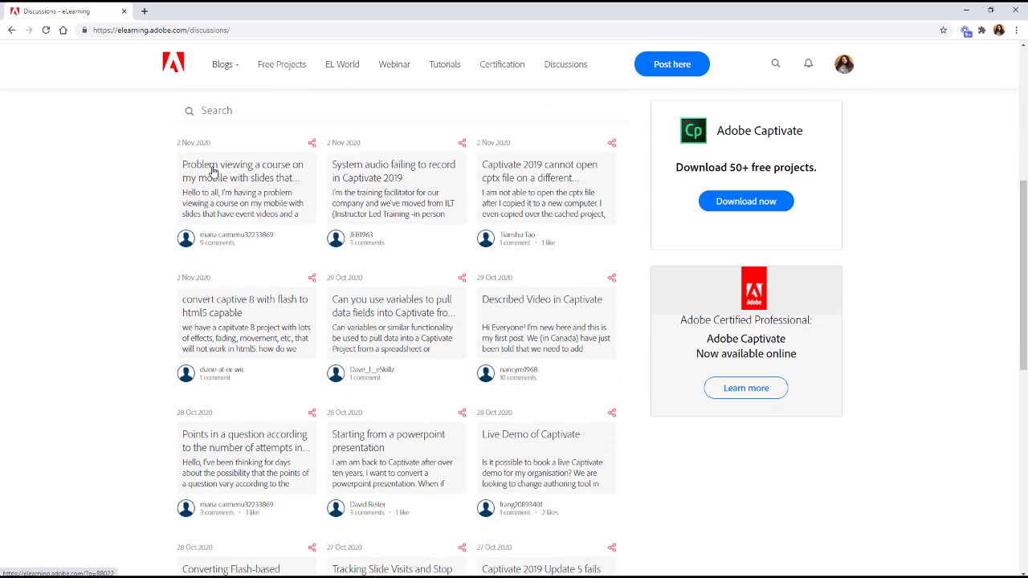
click(382, 312)
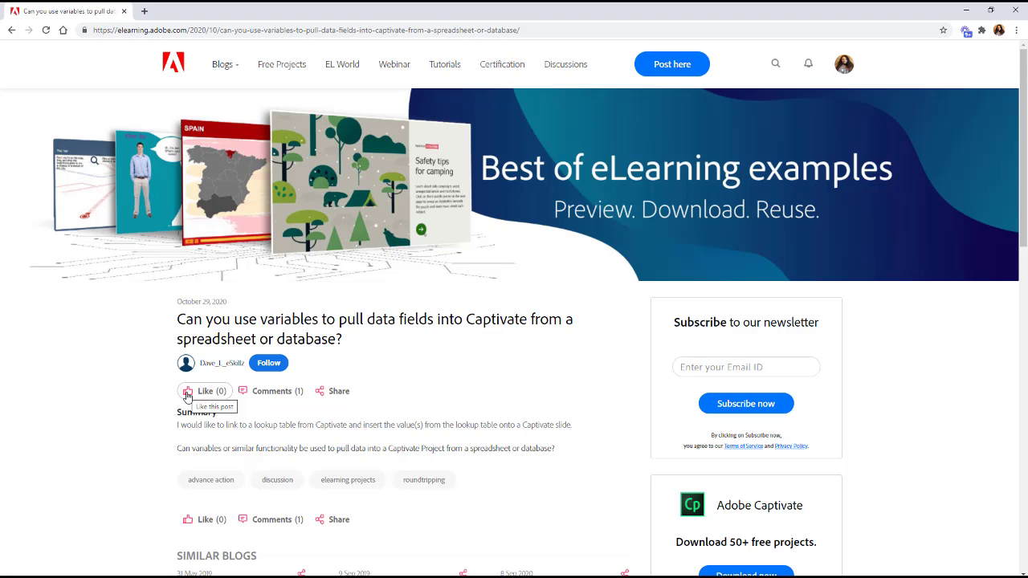
- Like the post so the button reads Liked (1)
click(187, 394)
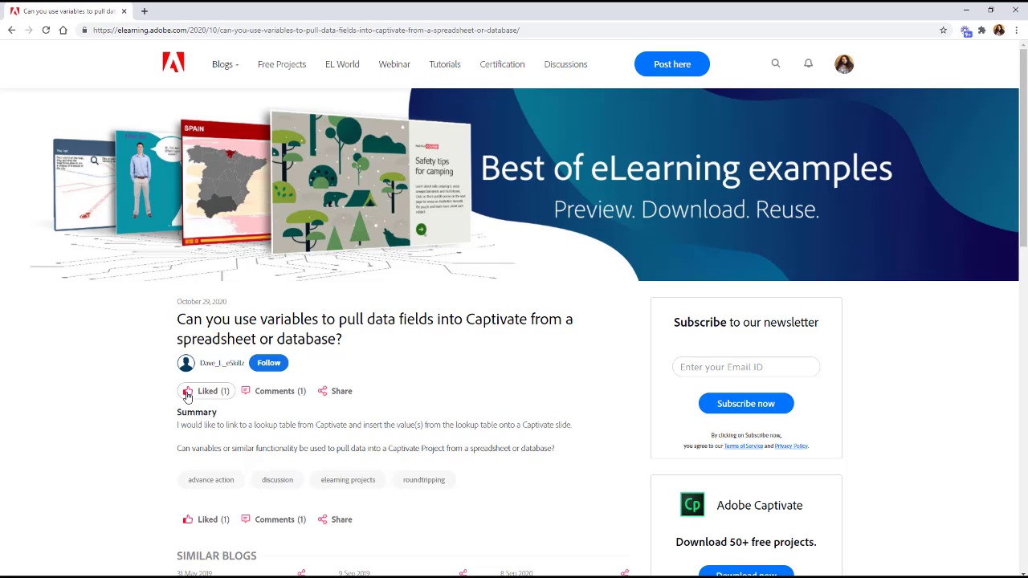
- Open My profile from the avatar menu and follow the Levels and Incentives link under GUIDE
click(847, 69)
click(792, 97)
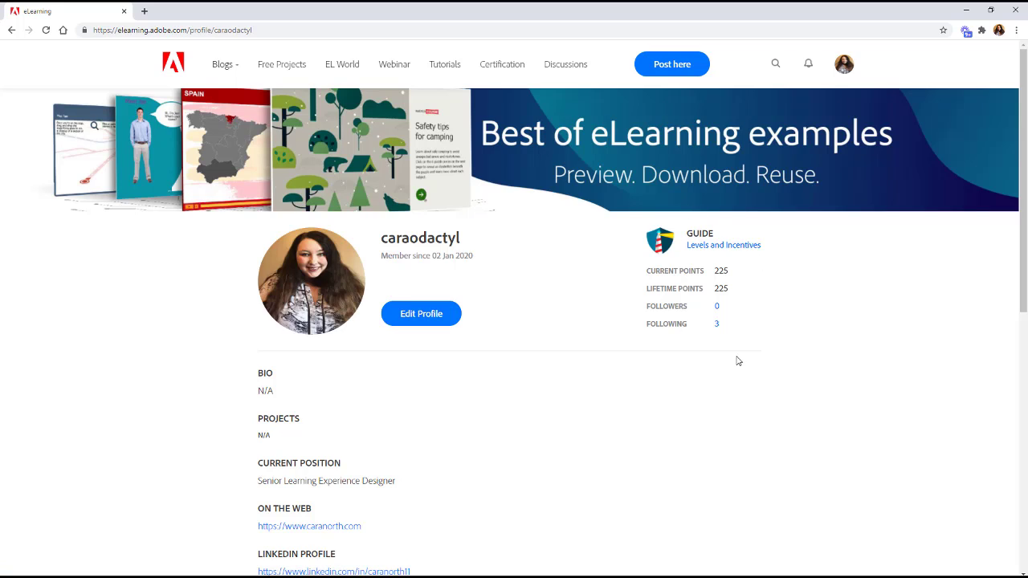
click(721, 251)
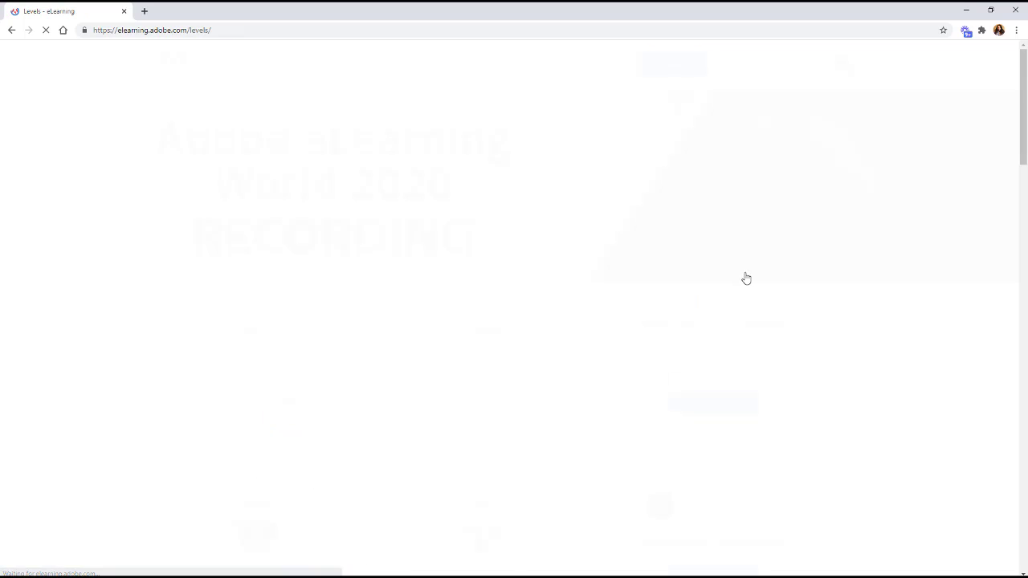
scroll(440, 366, down, 1)
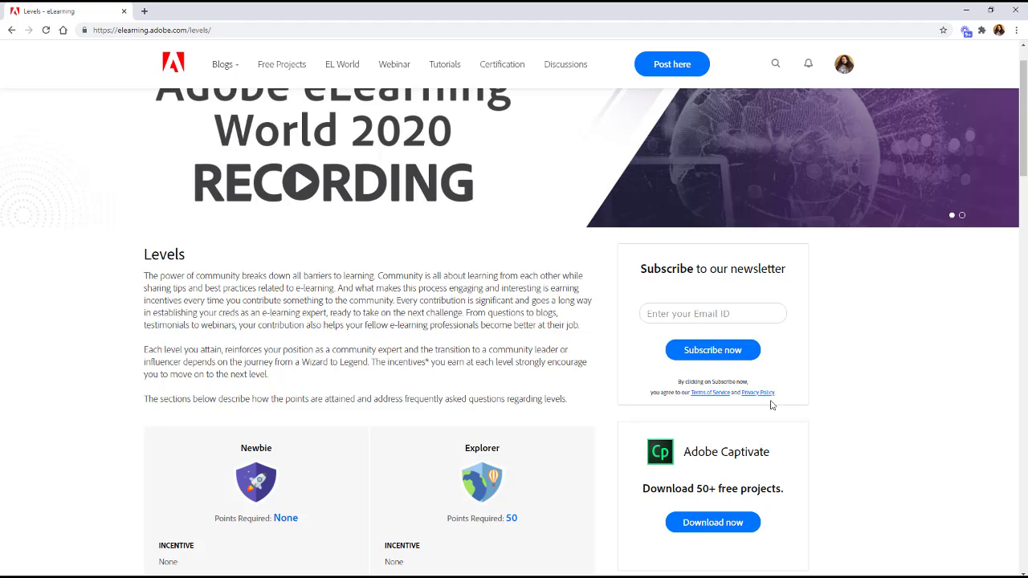
scroll(382, 373, down, 1)
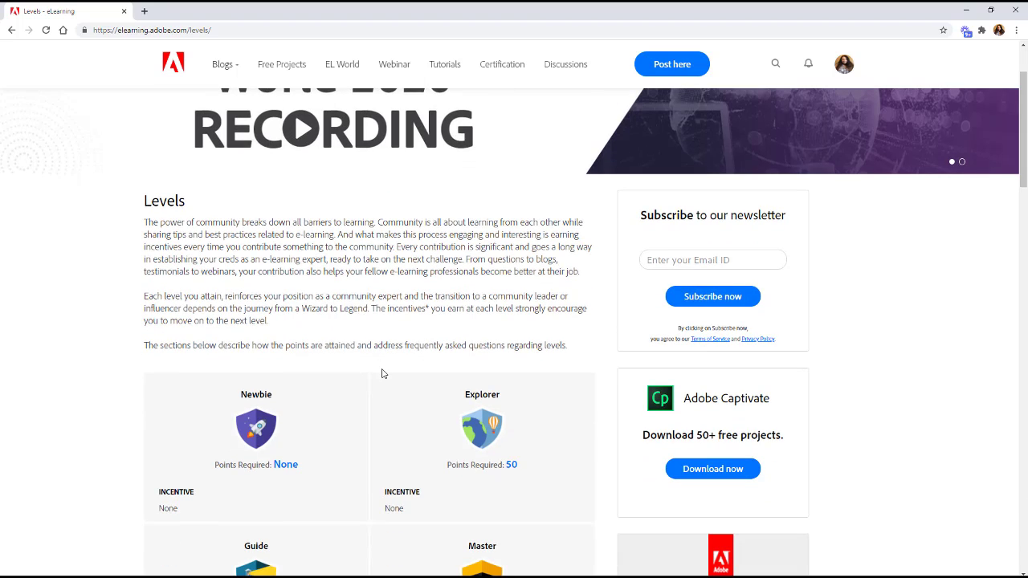
scroll(383, 373, down, 1)
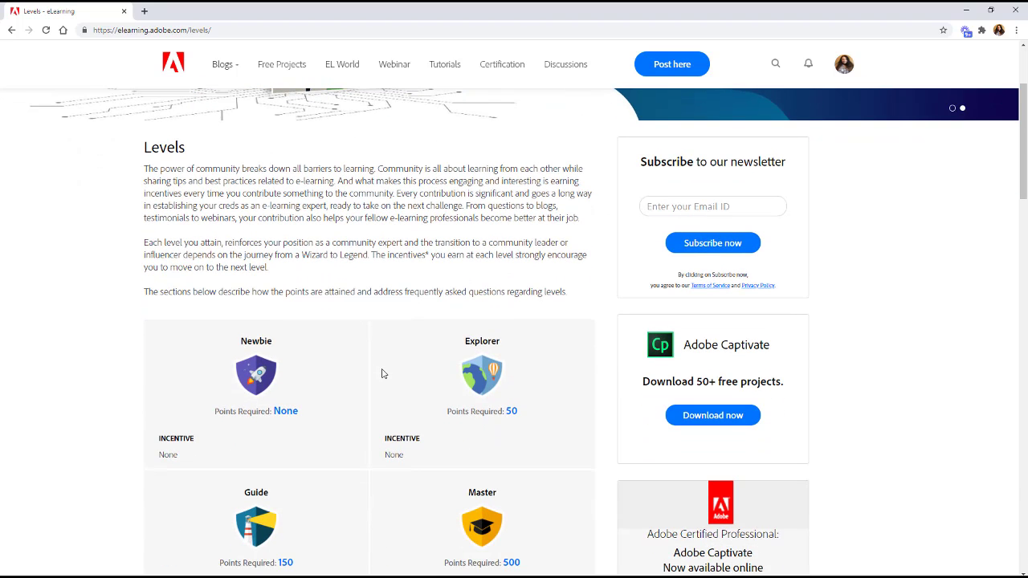
scroll(383, 372, down, 1)
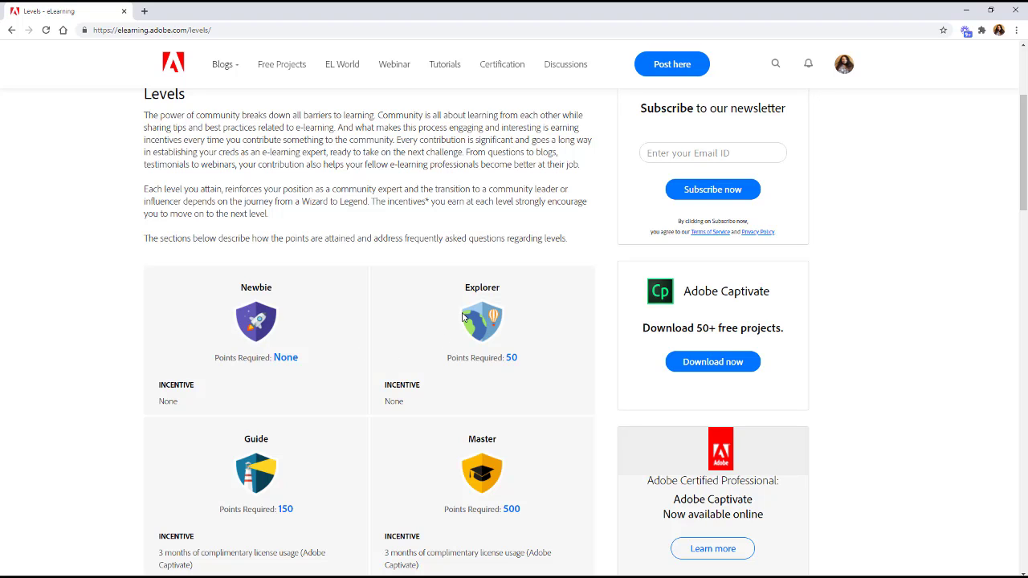
scroll(408, 308, down, 1)
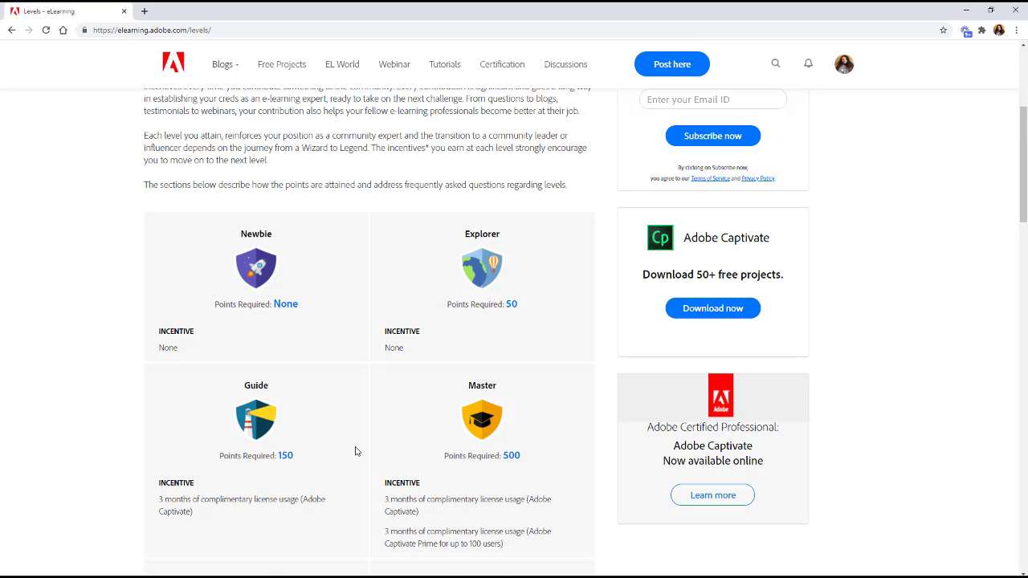
scroll(357, 453, down, 4)
scroll(321, 453, down, 1)
scroll(275, 460, down, 1)
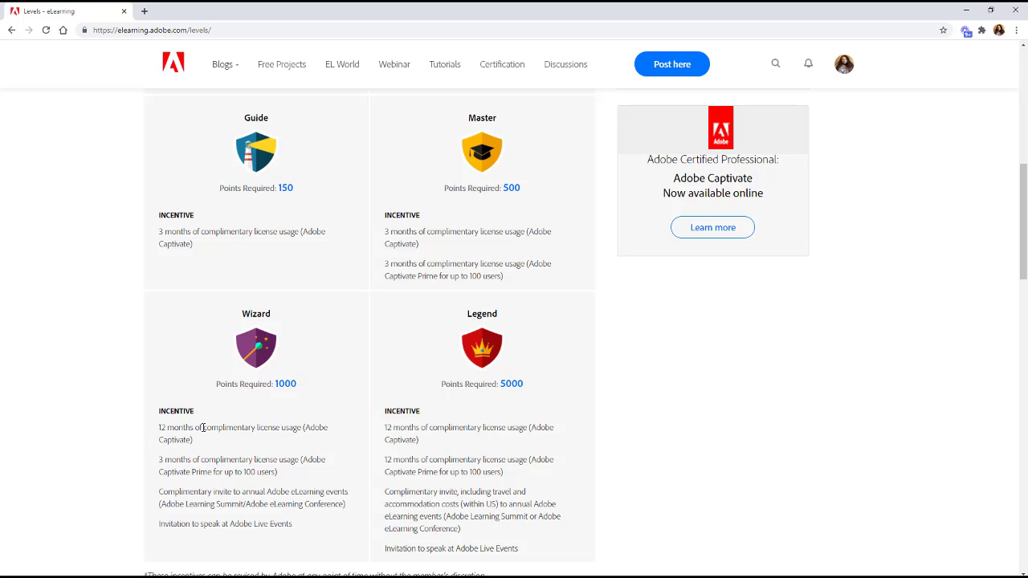
- Highlight the word 'complimentary' in the Wizard incentive, then clear the highlight
drag(203, 428, 255, 427)
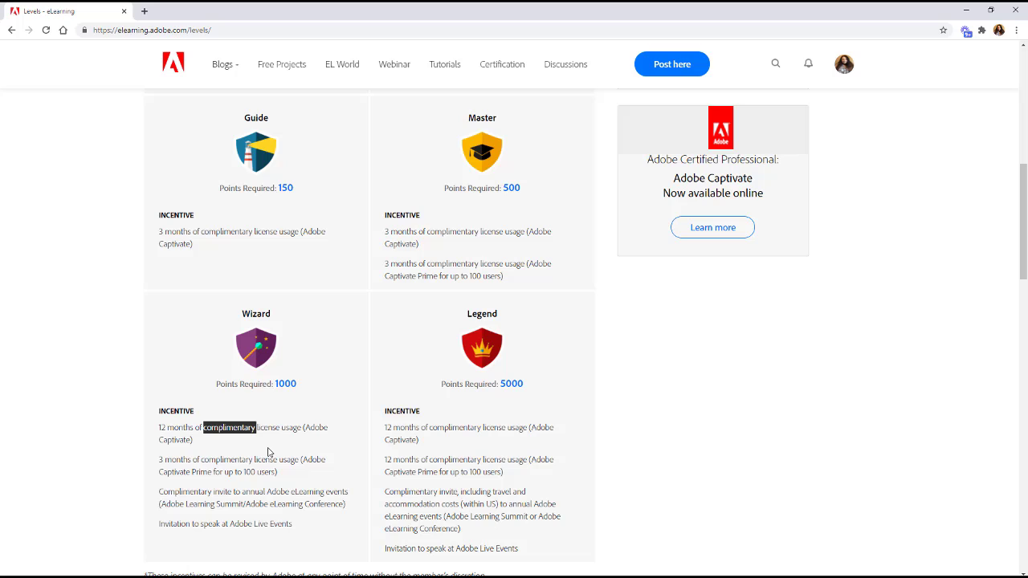
click(269, 451)
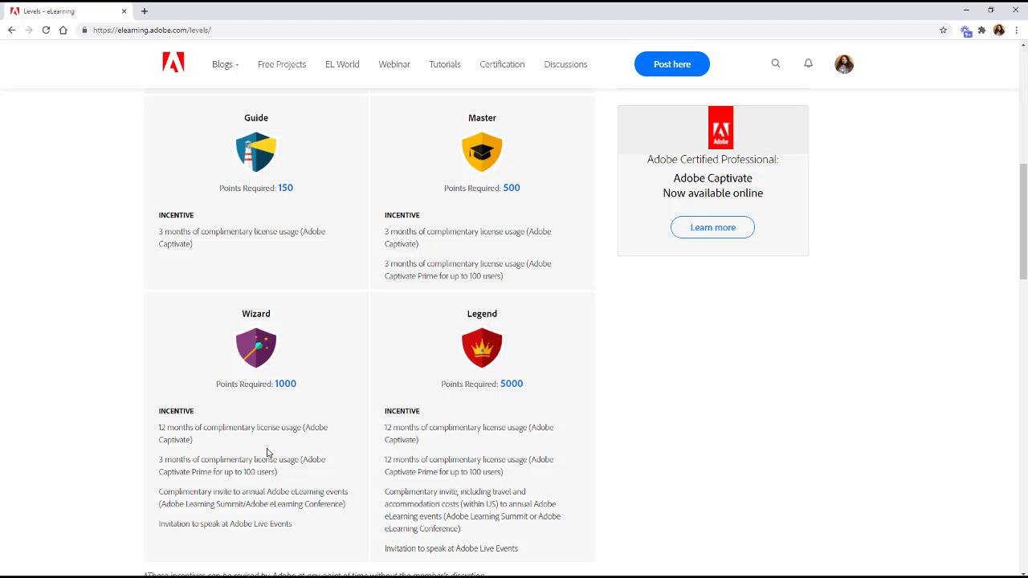
scroll(267, 453, down, 6)
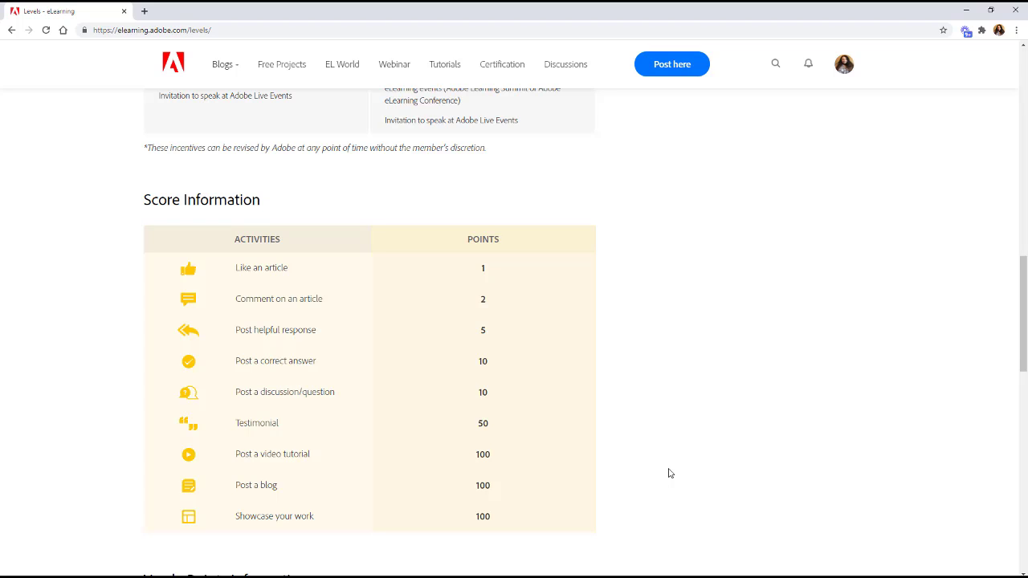
scroll(671, 474, up, 3)
scroll(671, 474, up, 3)
scroll(671, 474, up, 3)
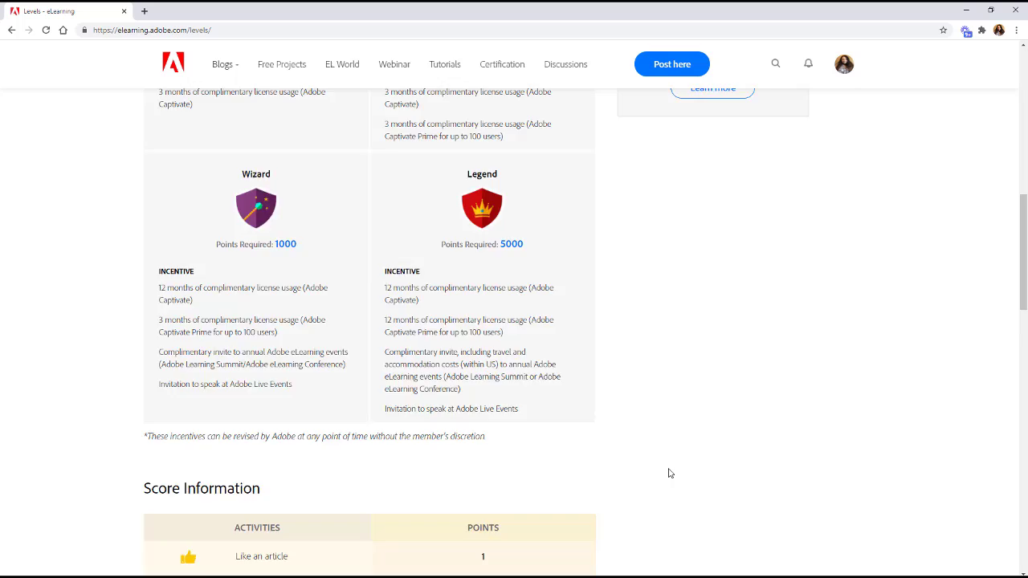
scroll(671, 474, up, 3)
scroll(671, 474, up, 3)
scroll(670, 474, up, 3)
scroll(642, 466, up, 3)
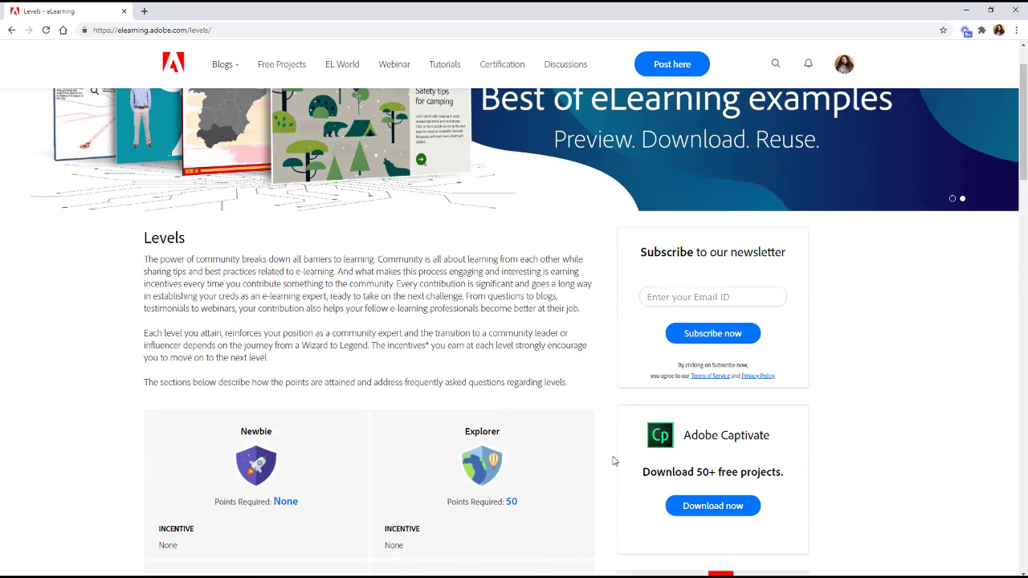
scroll(614, 460, up, 3)
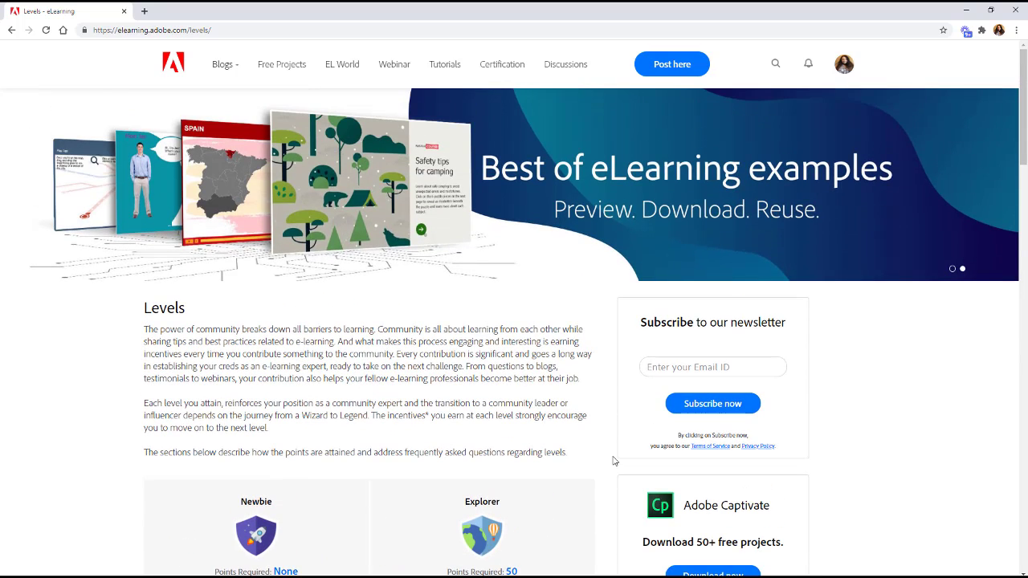